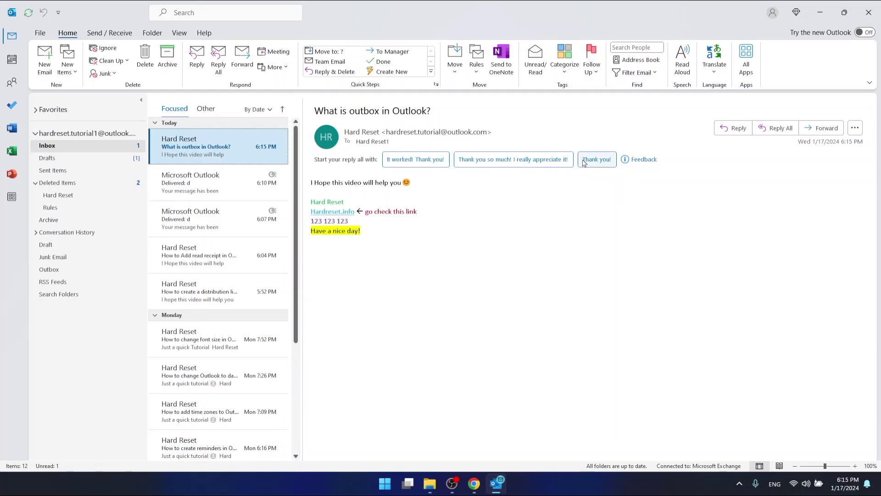
- Confirm the Outbox is empty, then switch to Drafts to find the 'What is outbox in Outlook' draft
drag(320, 111, 413, 111)
click(470, 109)
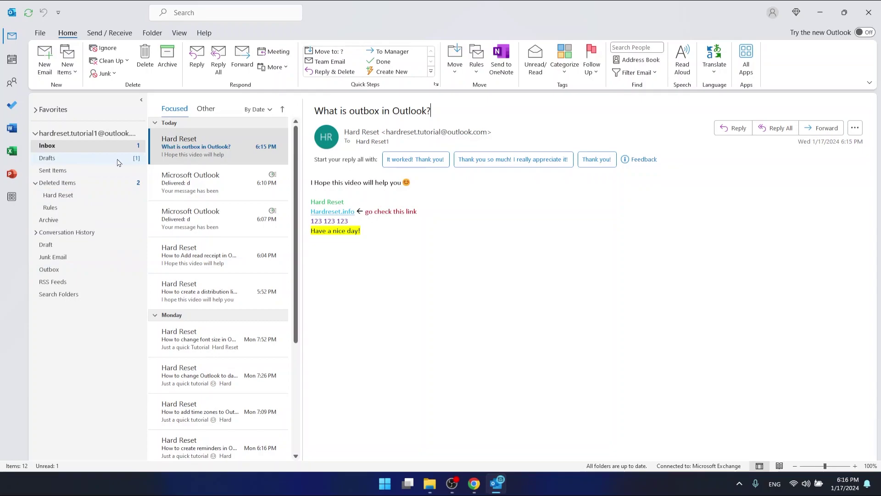
click(56, 269)
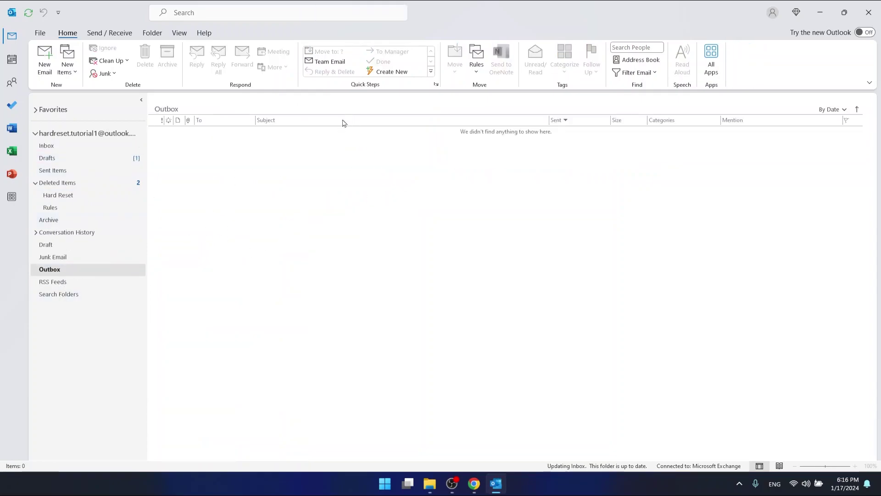
click(76, 162)
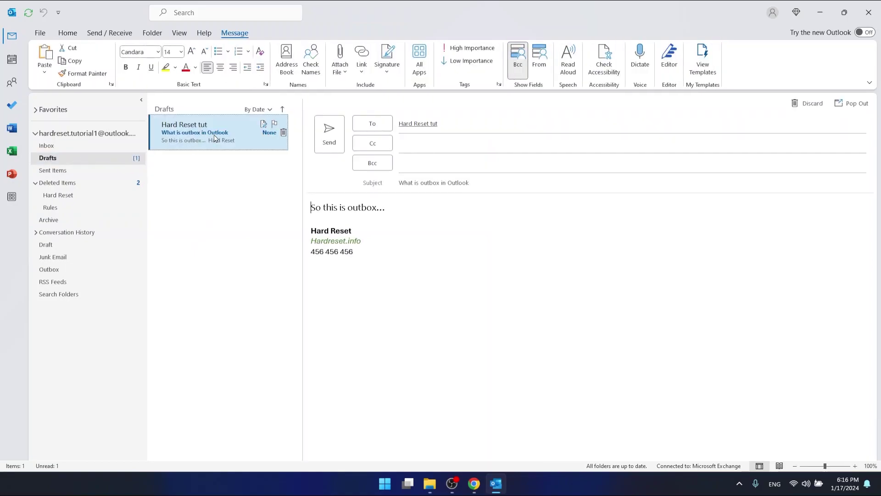
- Open the 'What is outbox in Outlook' draft in its own window and show its Options
double_click(214, 135)
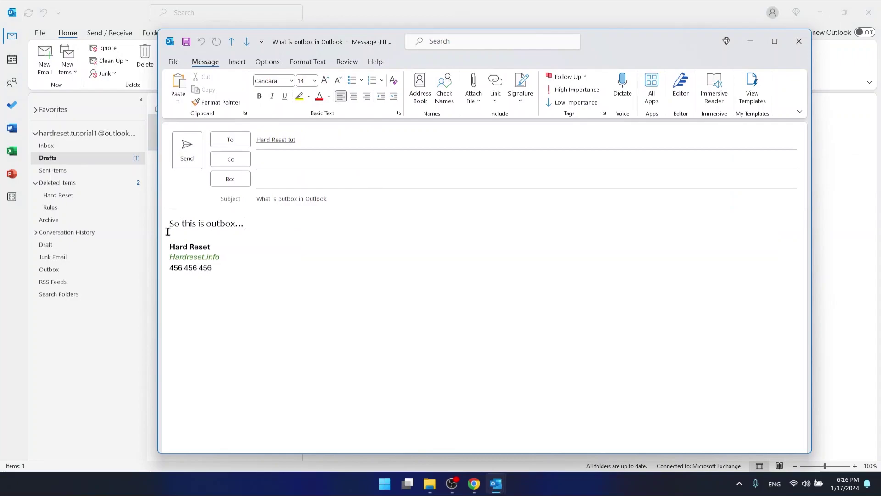
click(354, 252)
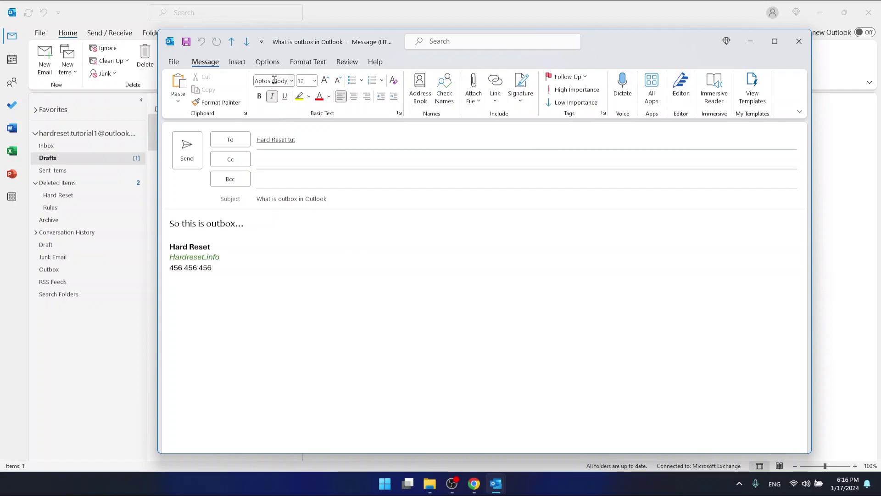
click(267, 64)
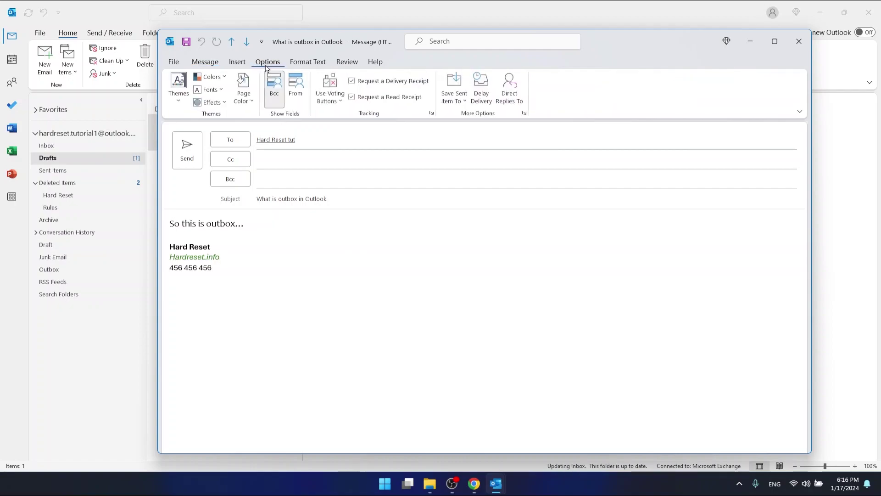
- Set the draft's Do not deliver before date to January 18, 2024 at 5:00 PM
click(481, 96)
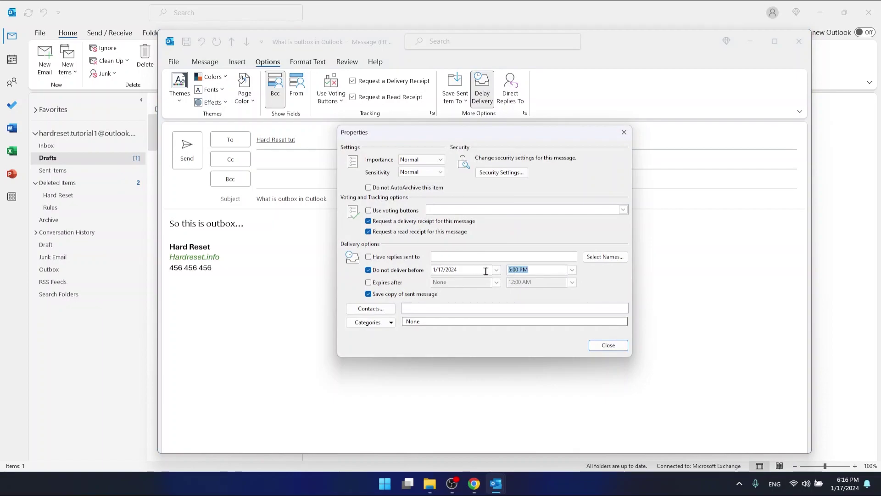
click(496, 269)
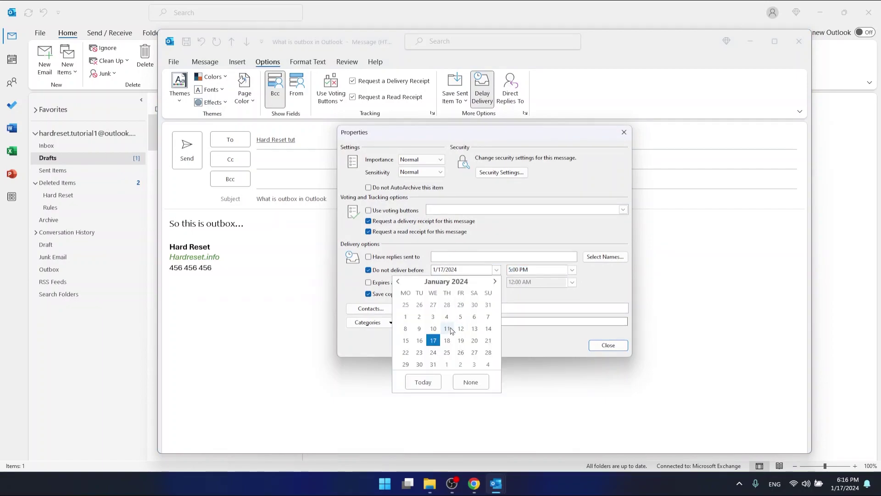
click(449, 340)
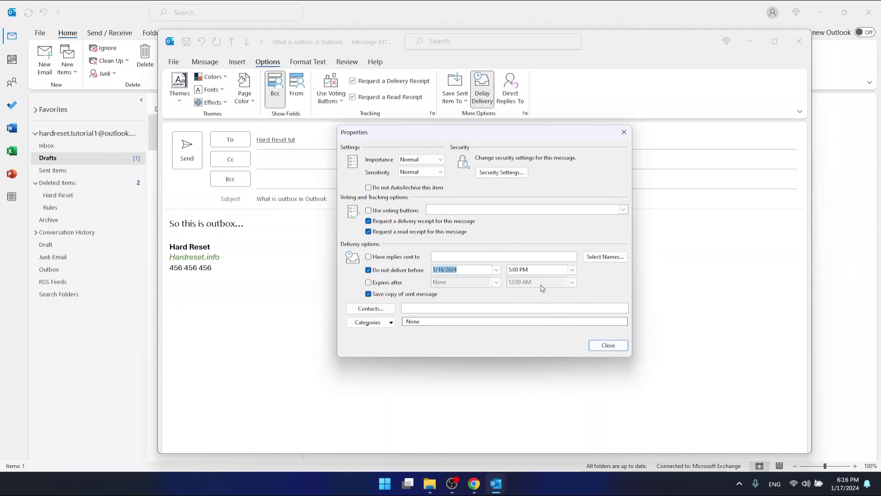
click(609, 346)
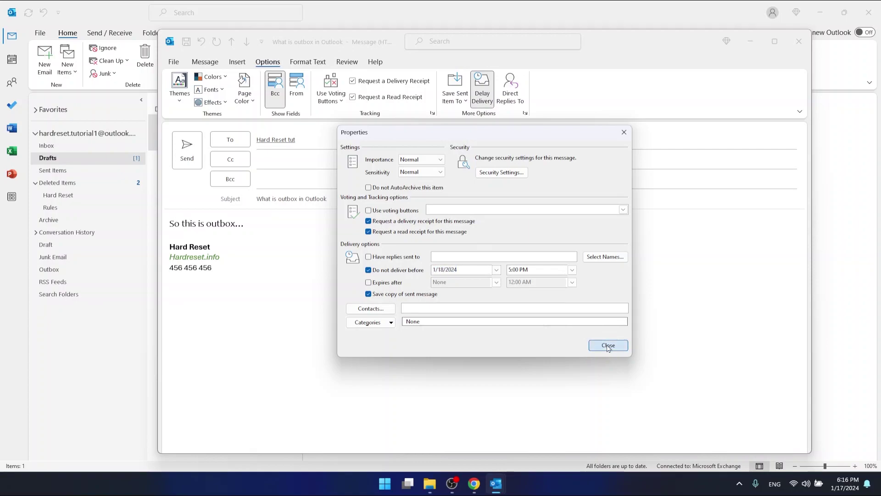
- Send the delayed 'What is outbox in Outlook' message
click(187, 148)
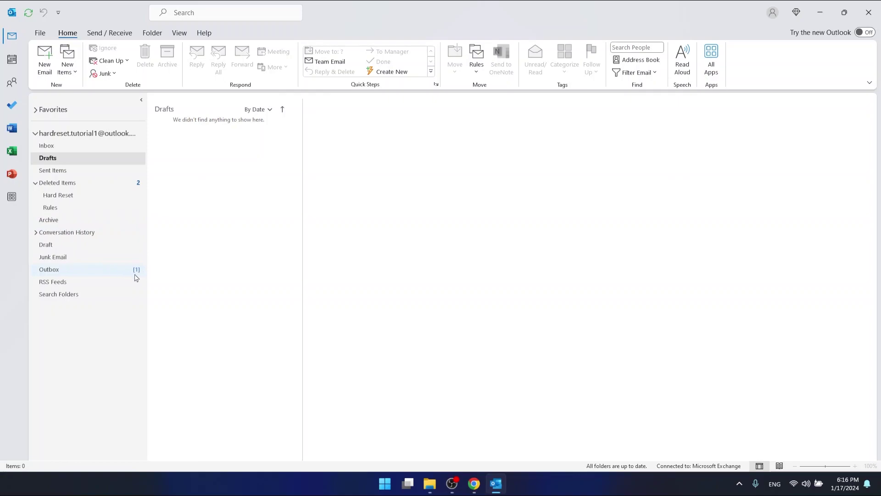
- Switch to the Outbox folder holding the one delayed message
click(103, 274)
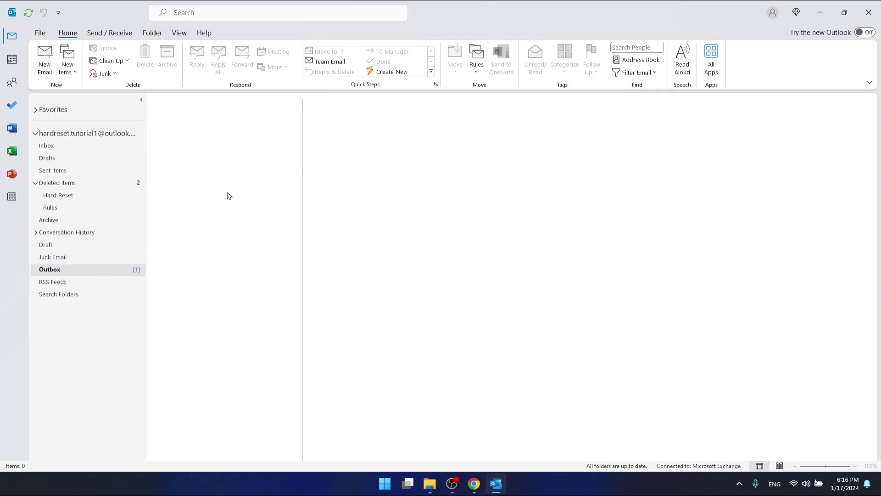